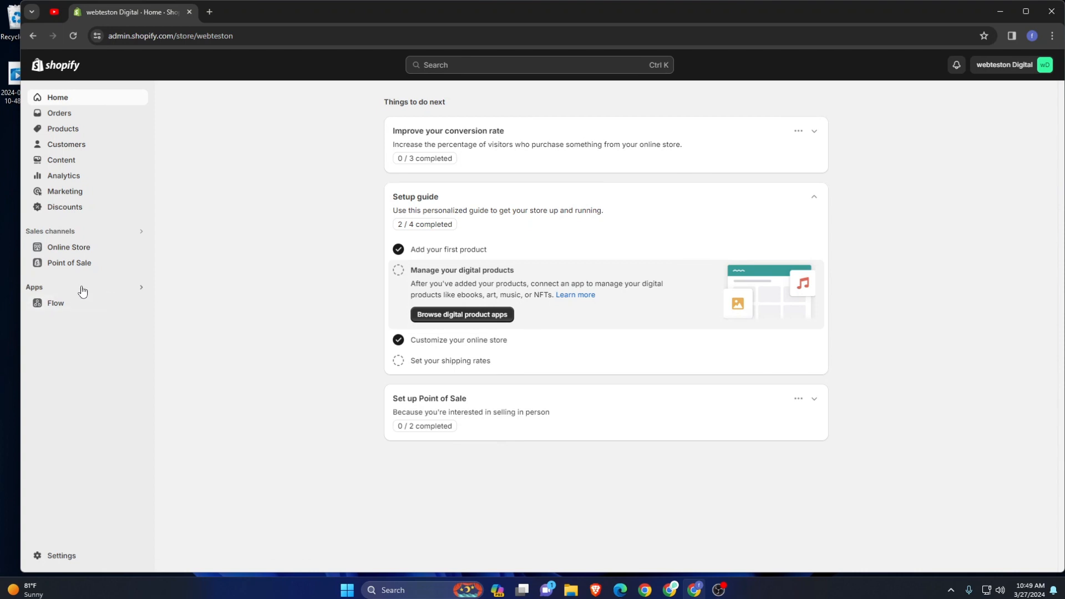
Open the Shopify App Store from the recommended apps and search it for "bucks currency".
{"action": "left_click", "coordinate": [81, 286]}
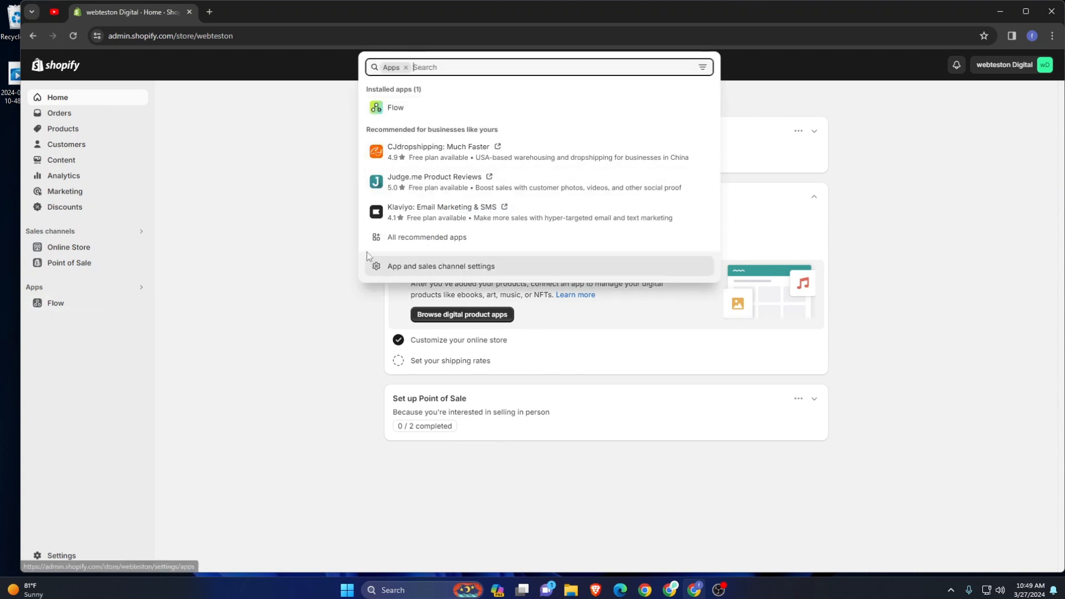
{"action": "left_click", "coordinate": [427, 239]}
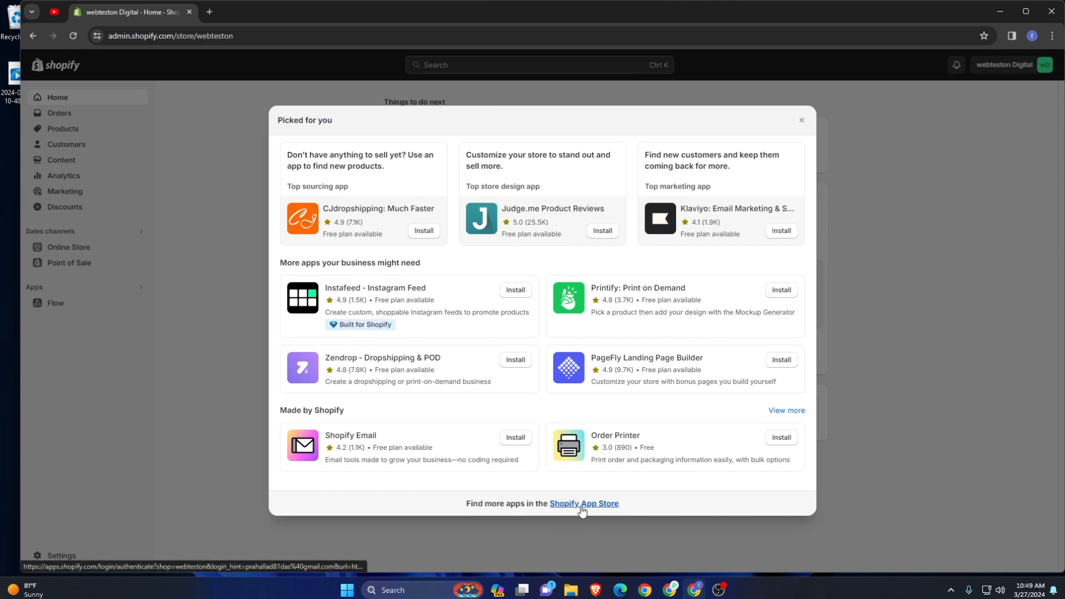
{"action": "left_click", "coordinate": [583, 505]}
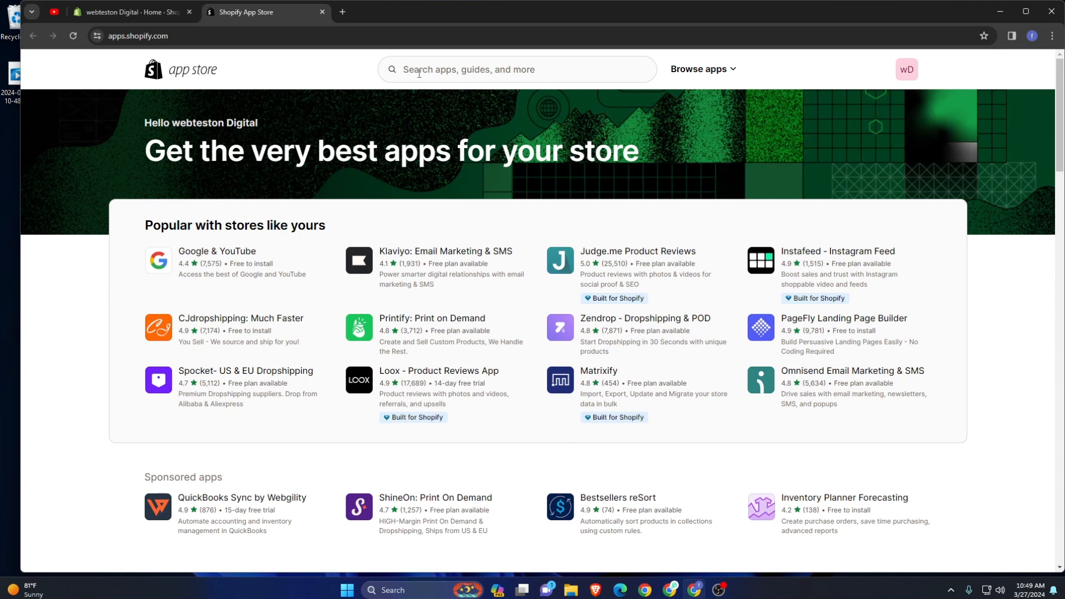
{"action": "left_click", "coordinate": [418, 73]}
{"action": "type", "text": "bu"}
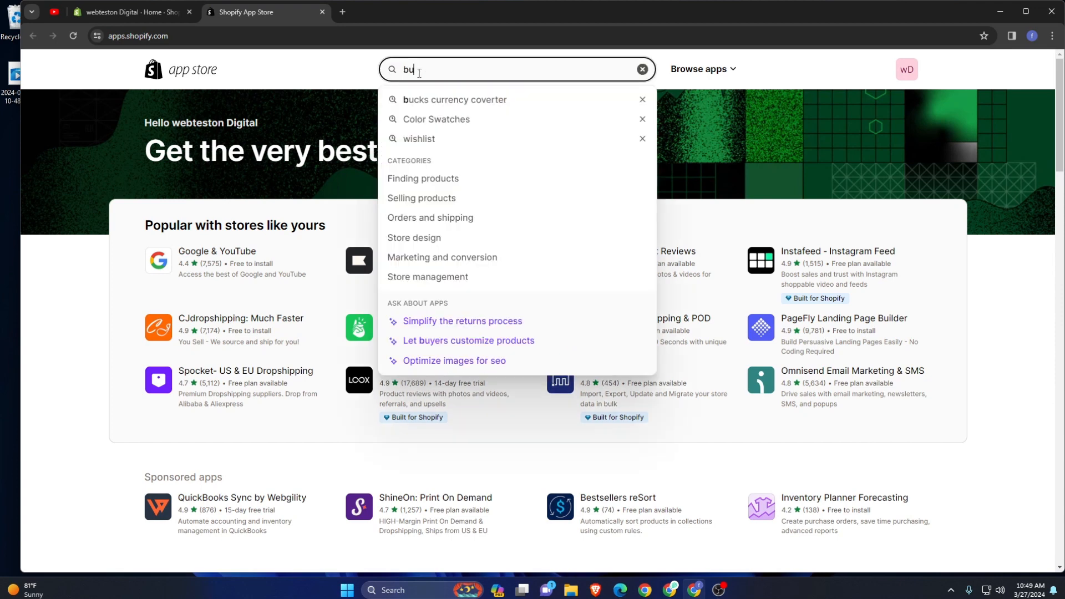
{"action": "type", "text": "cks currency"}
{"action": "key", "text": "Return"}
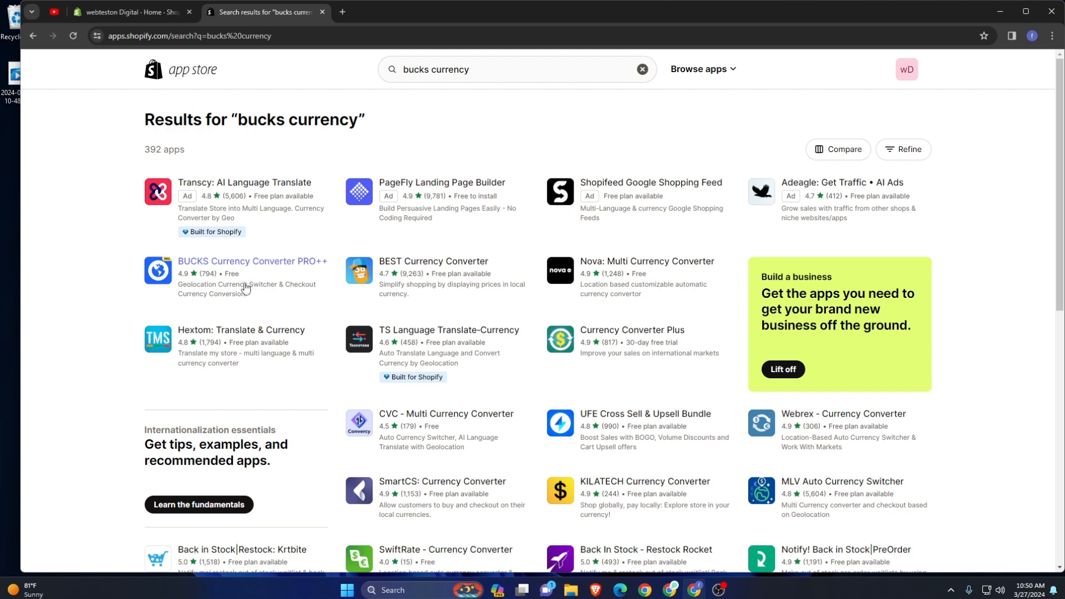
Install BUCKS Currency Converter PRO++ on the store and open the money format instructions in its onboarding.
{"action": "left_click", "coordinate": [222, 271]}
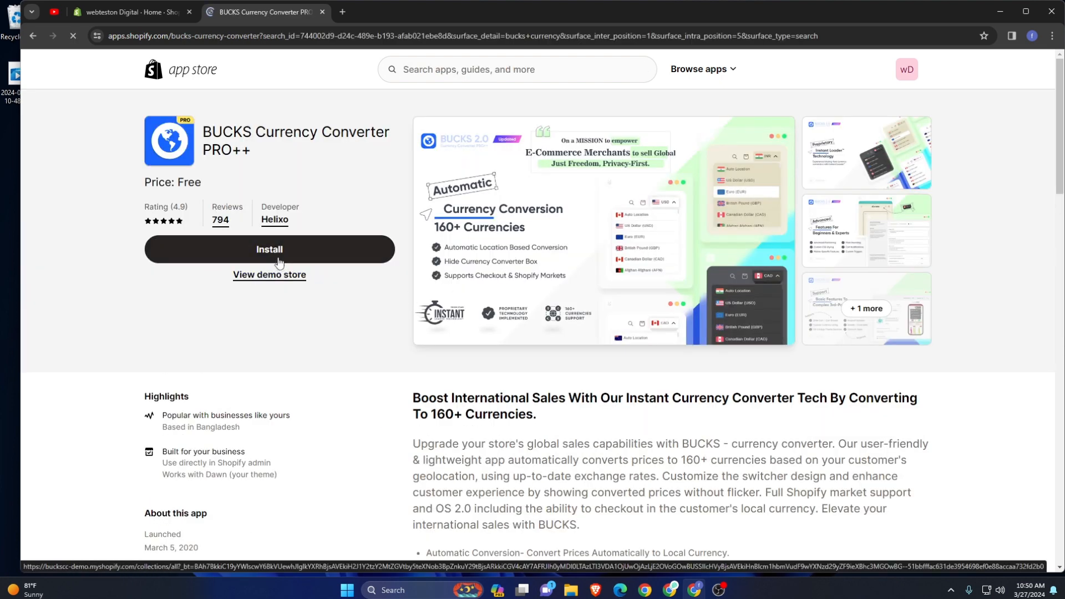
{"action": "left_click", "coordinate": [279, 261]}
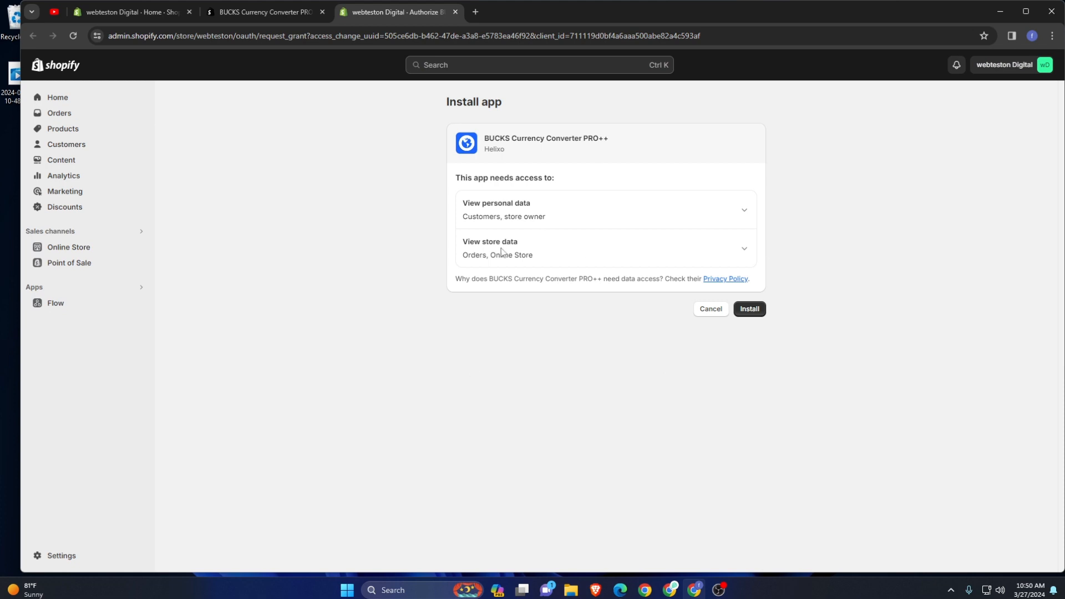
{"action": "left_click", "coordinate": [757, 314]}
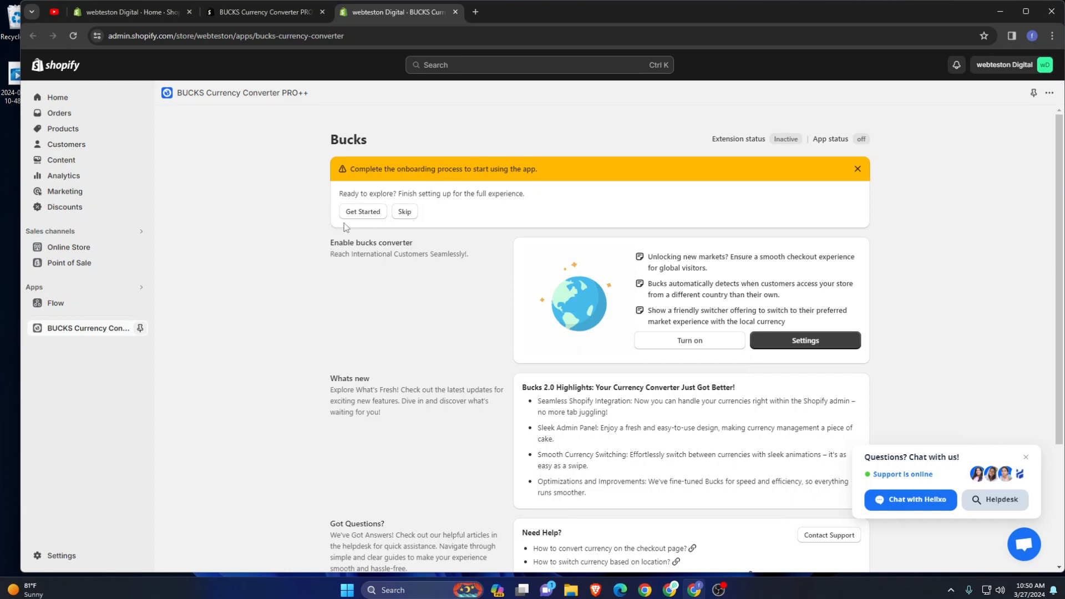
{"action": "left_click", "coordinate": [365, 216]}
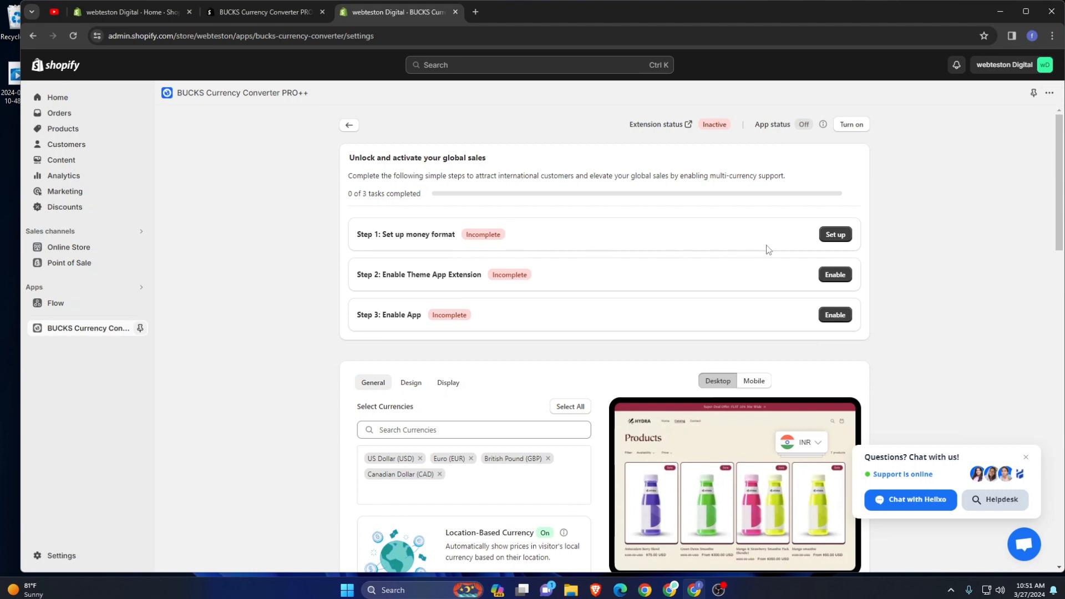
{"action": "left_click", "coordinate": [837, 237]}
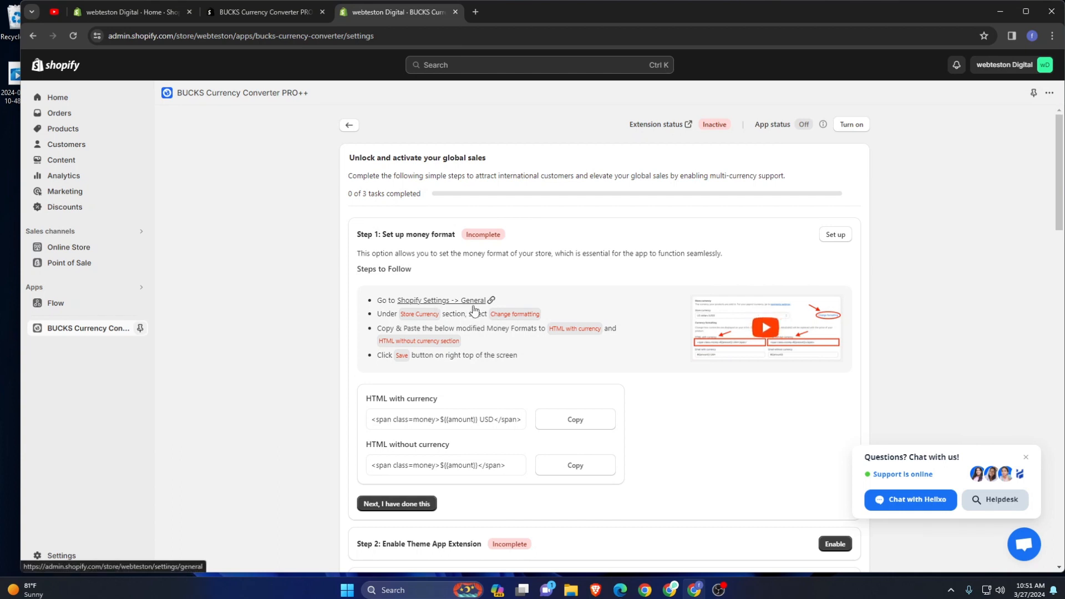
Open the currency formatting settings for the store currency in the Shopify store details.
{"action": "left_click", "coordinate": [264, 8]}
{"action": "left_click", "coordinate": [161, 13]}
{"action": "left_click", "coordinate": [229, 305]}
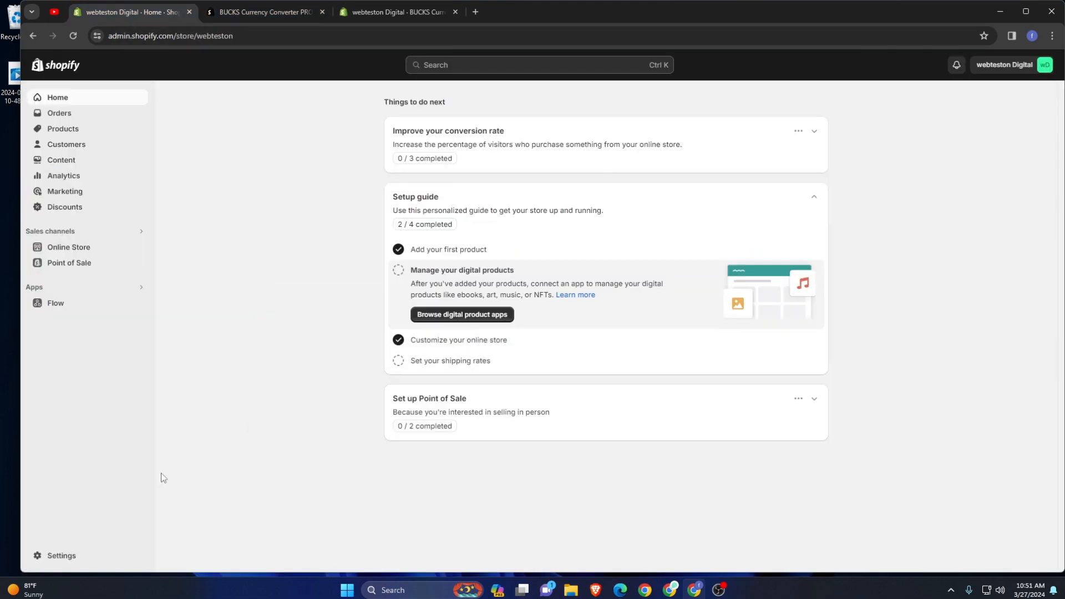
{"action": "left_click", "coordinate": [55, 554]}
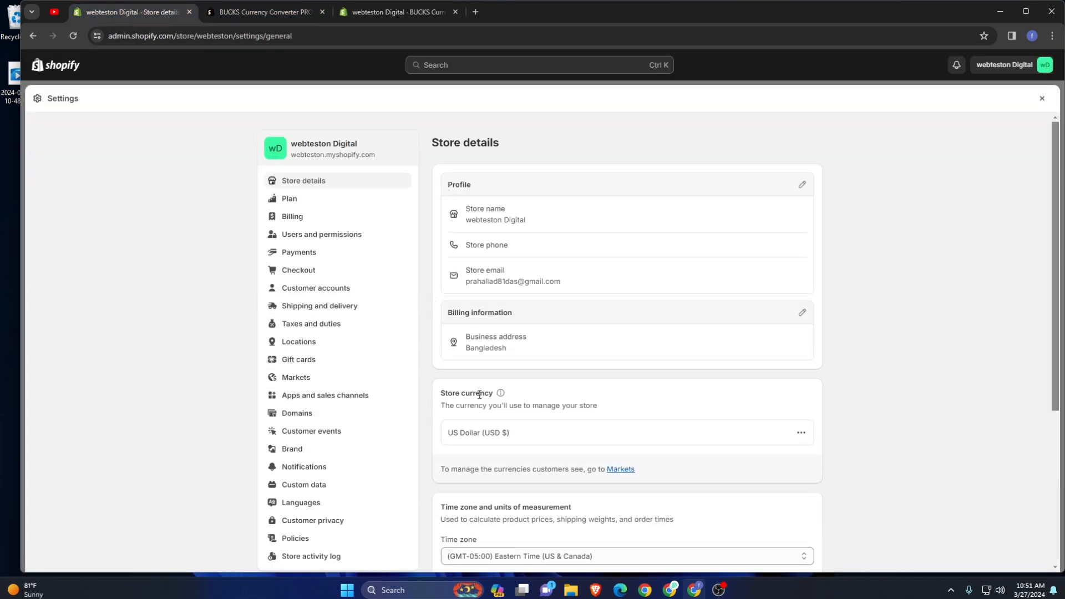
{"action": "left_click", "coordinate": [801, 436]}
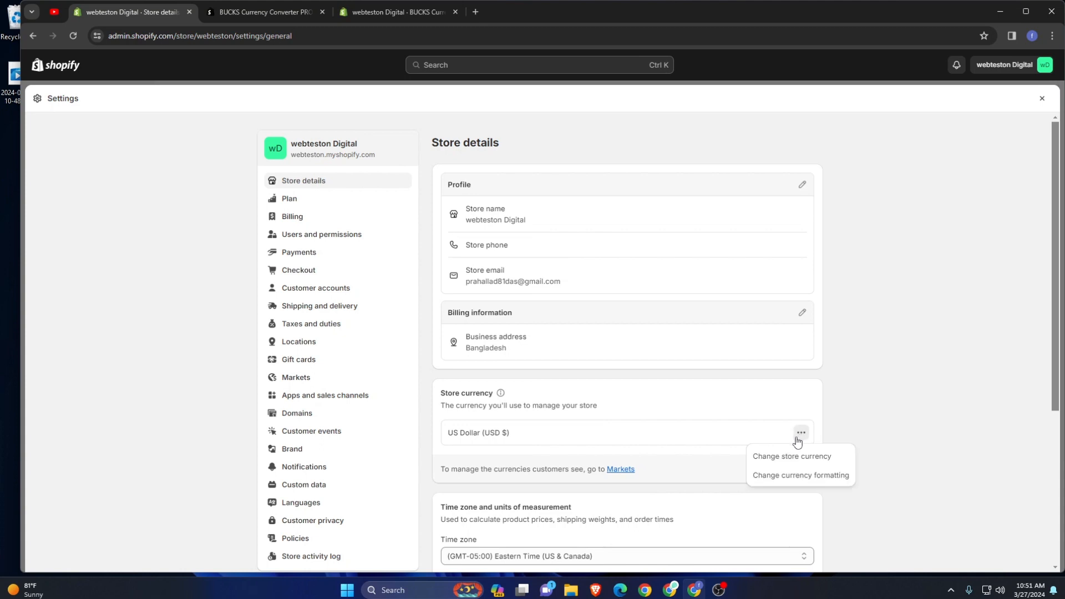
{"action": "left_click", "coordinate": [793, 476]}
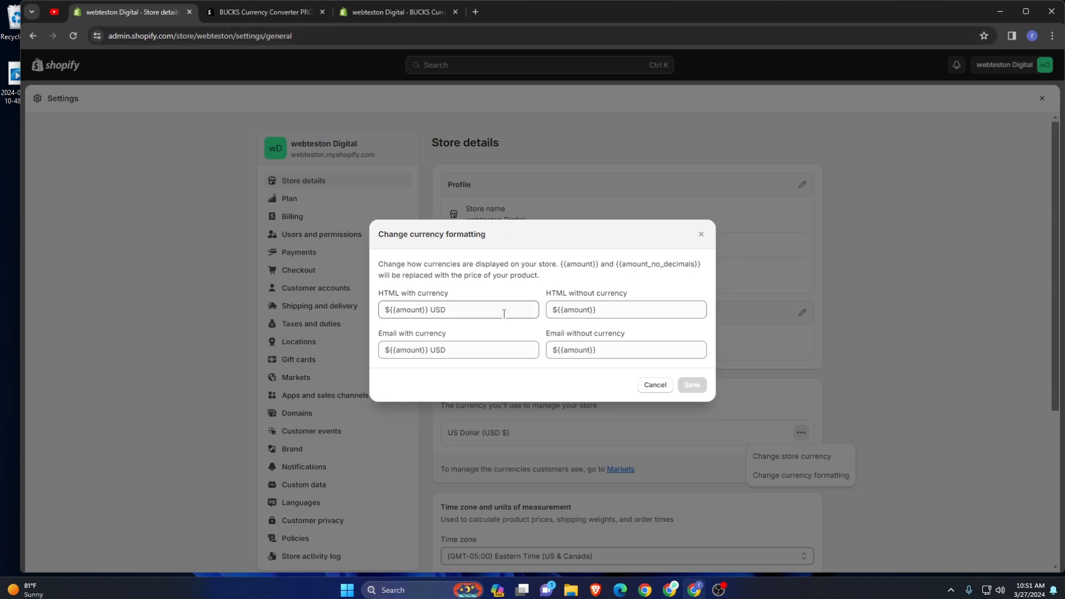
Replace the "HTML with currency" format with the BUCKS code <span class=money>${{amount}} USD</span>.
{"action": "left_click", "coordinate": [371, 15]}
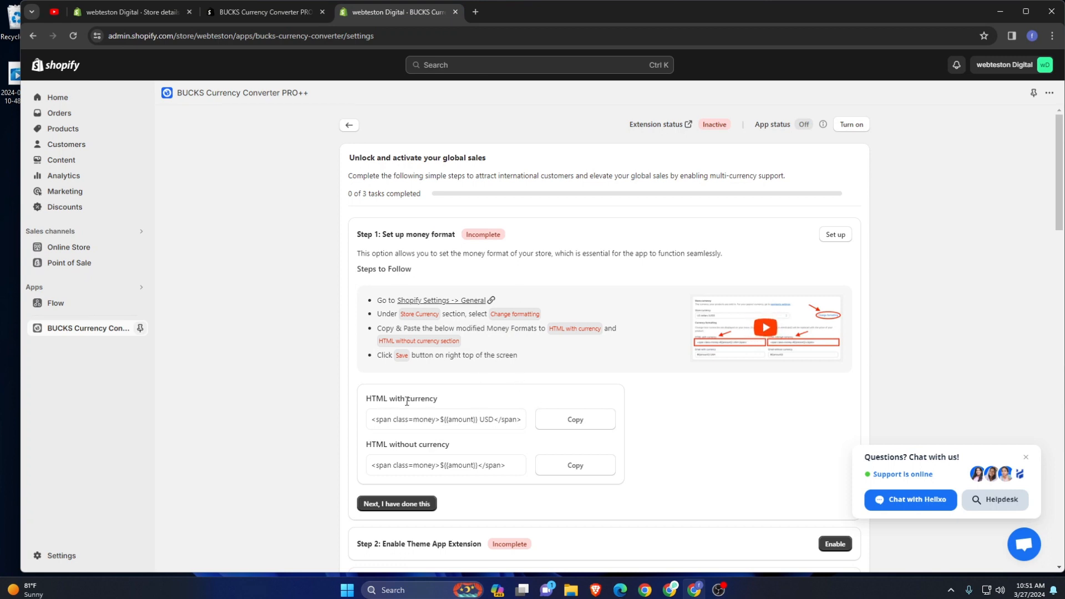
{"action": "left_click", "coordinate": [573, 424]}
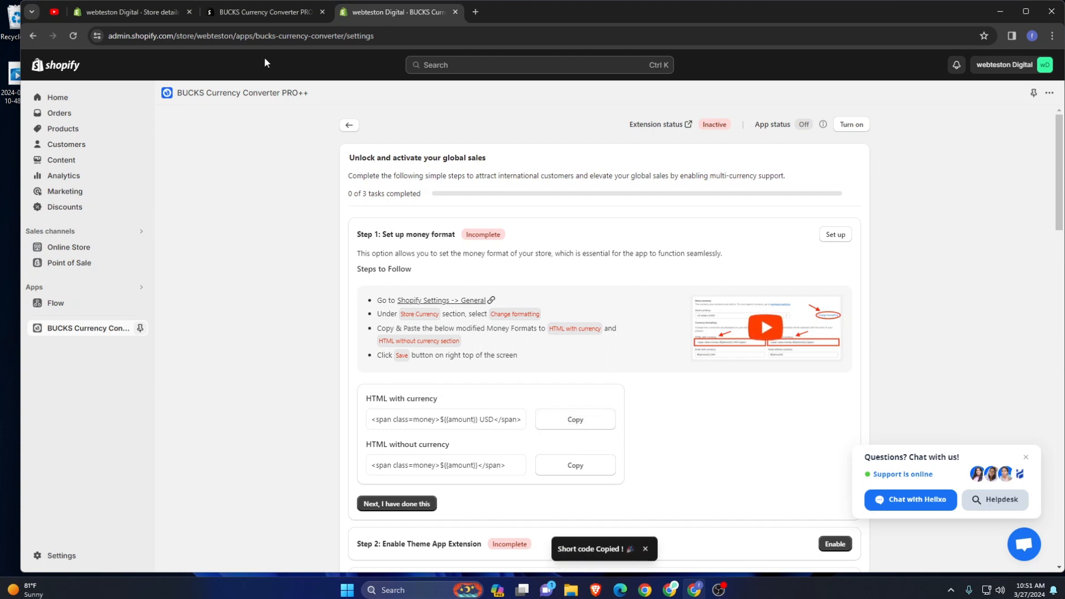
{"action": "left_click", "coordinate": [160, 14]}
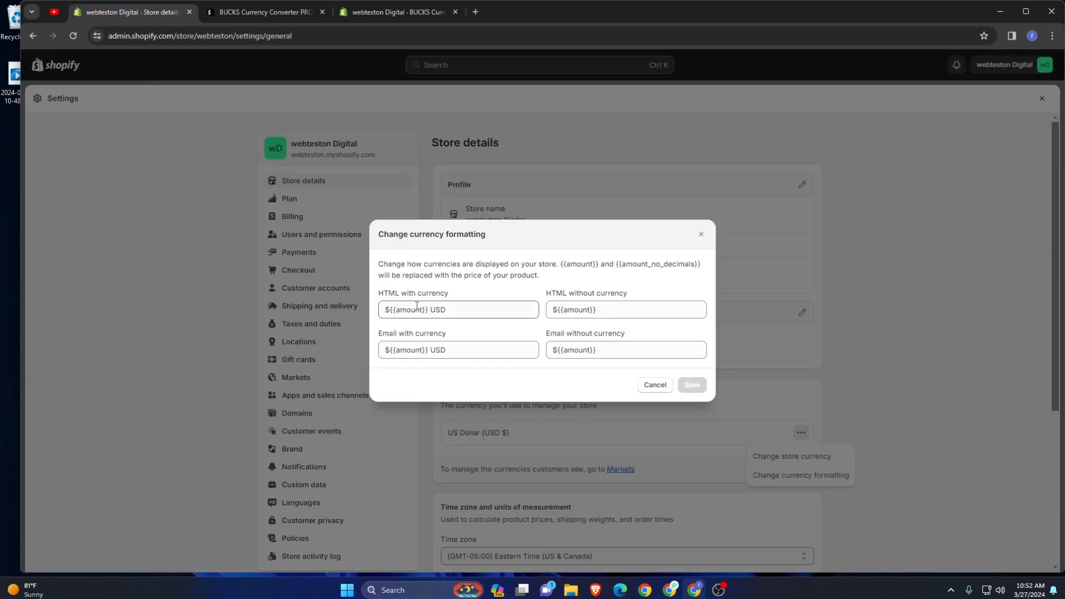
{"action": "left_click", "coordinate": [438, 305]}
{"action": "left_click_drag", "start_coordinate": [459, 306], "coordinate": [371, 313]}
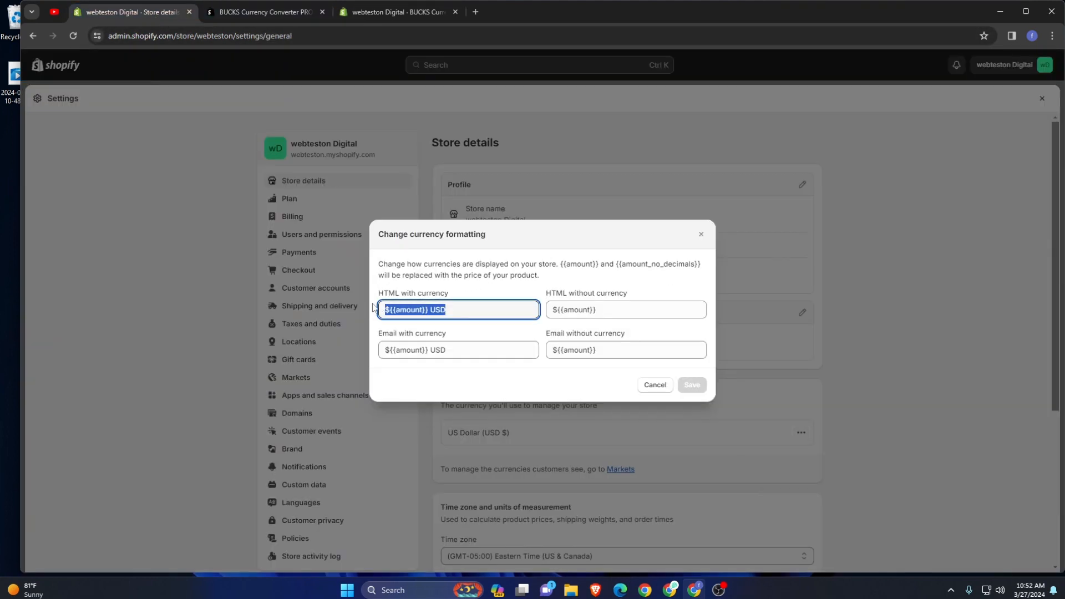
{"action": "key", "text": "ctrl+v"}
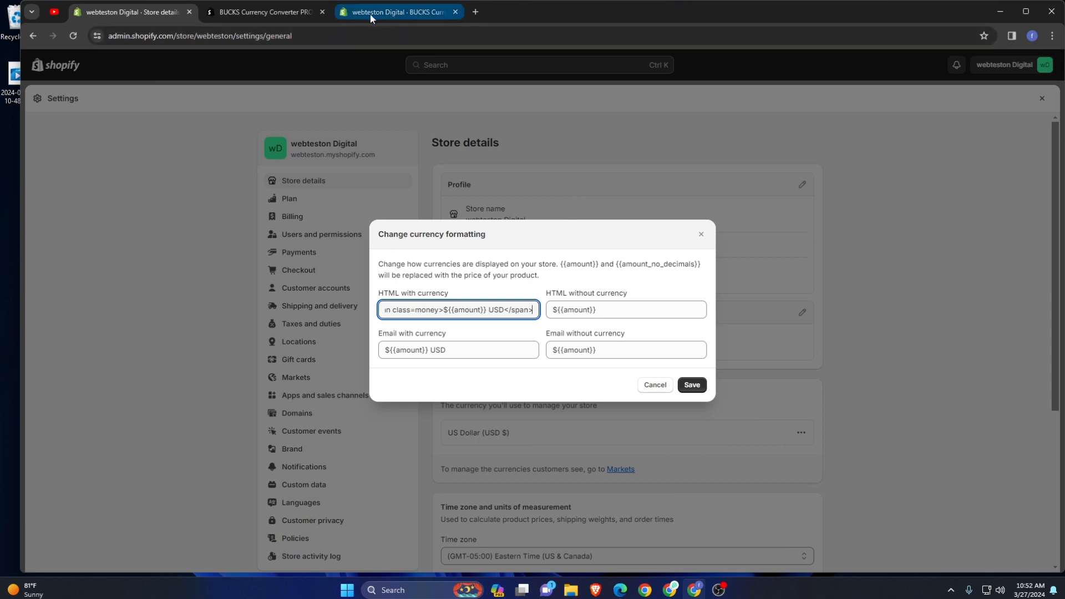
Replace the "HTML without currency" format with the BUCKS code <span class=money>${{amount}}</span> and save the currency formatting.
{"action": "left_click", "coordinate": [388, 13]}
{"action": "scroll", "coordinate": [592, 447], "scroll_direction": "down", "scroll_amount": 1}
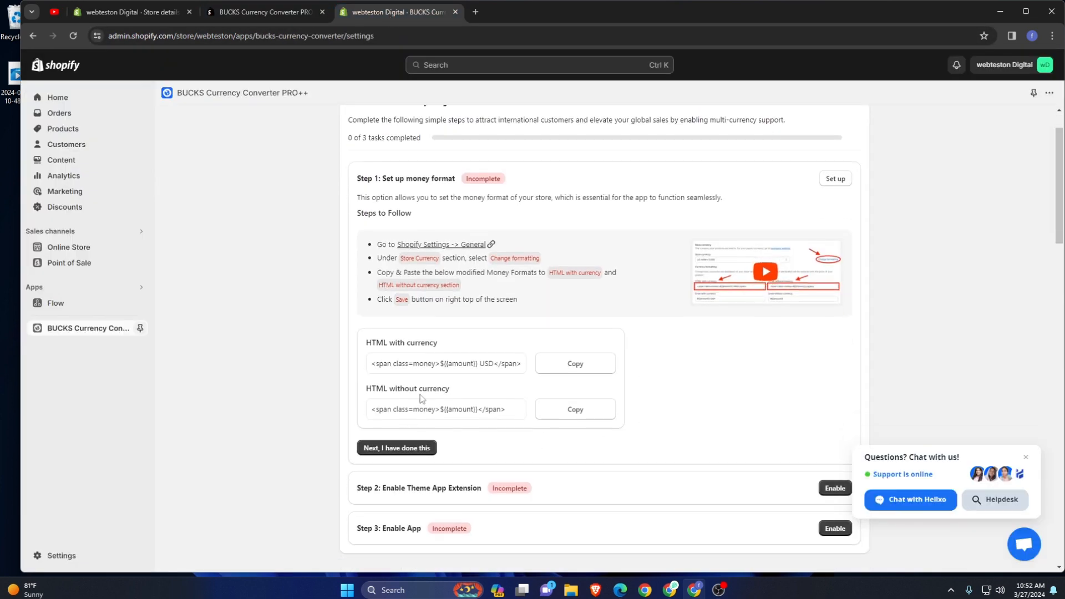
{"action": "left_click", "coordinate": [576, 414]}
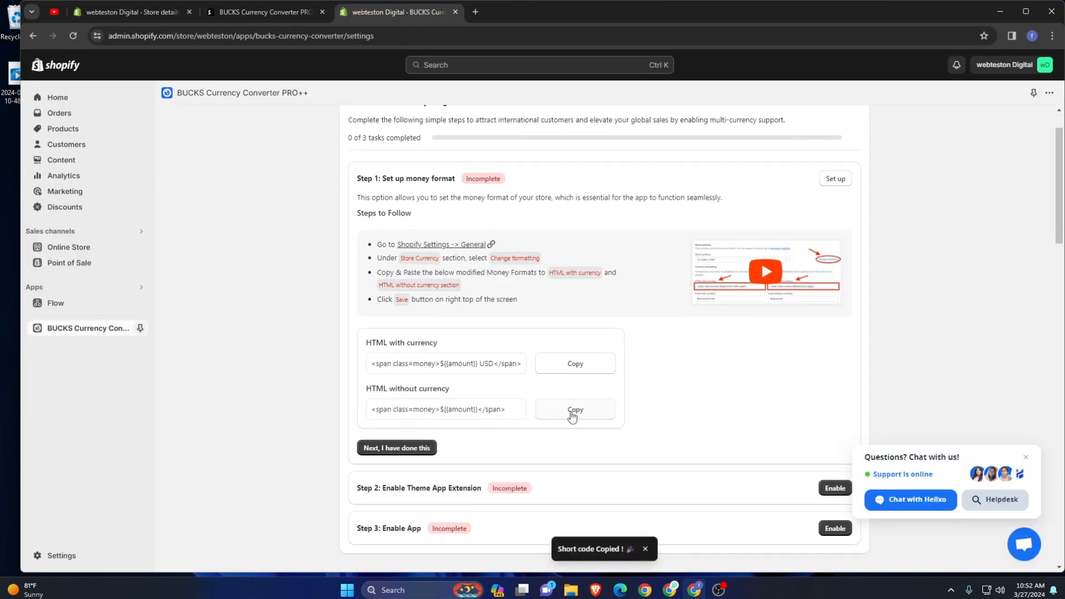
{"action": "left_click", "coordinate": [130, 11]}
{"action": "left_click_drag", "start_coordinate": [604, 310], "coordinate": [527, 303]}
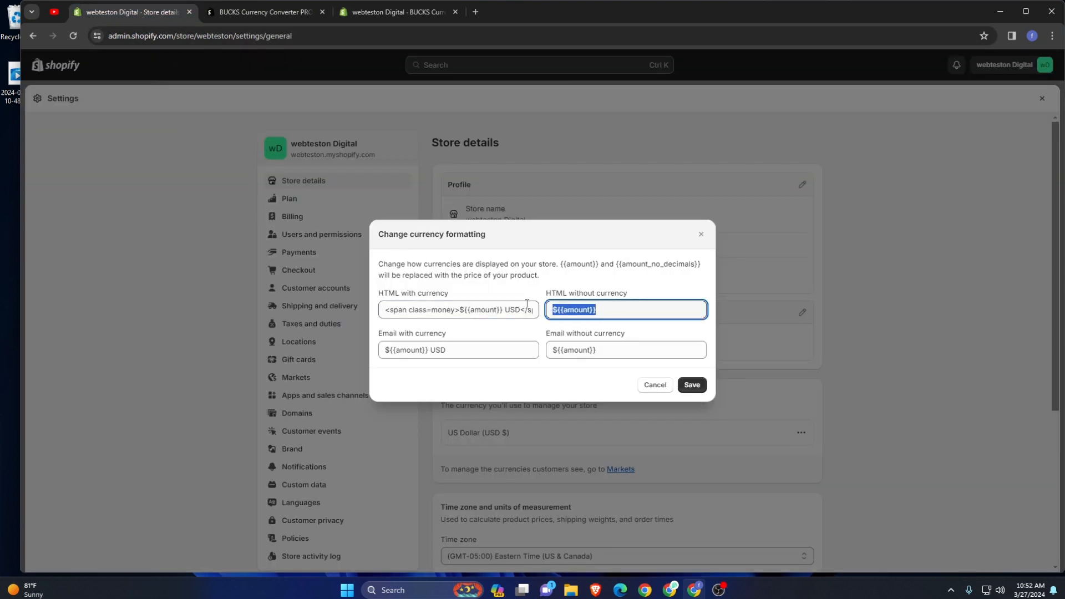
{"action": "key", "text": "ctrl+v"}
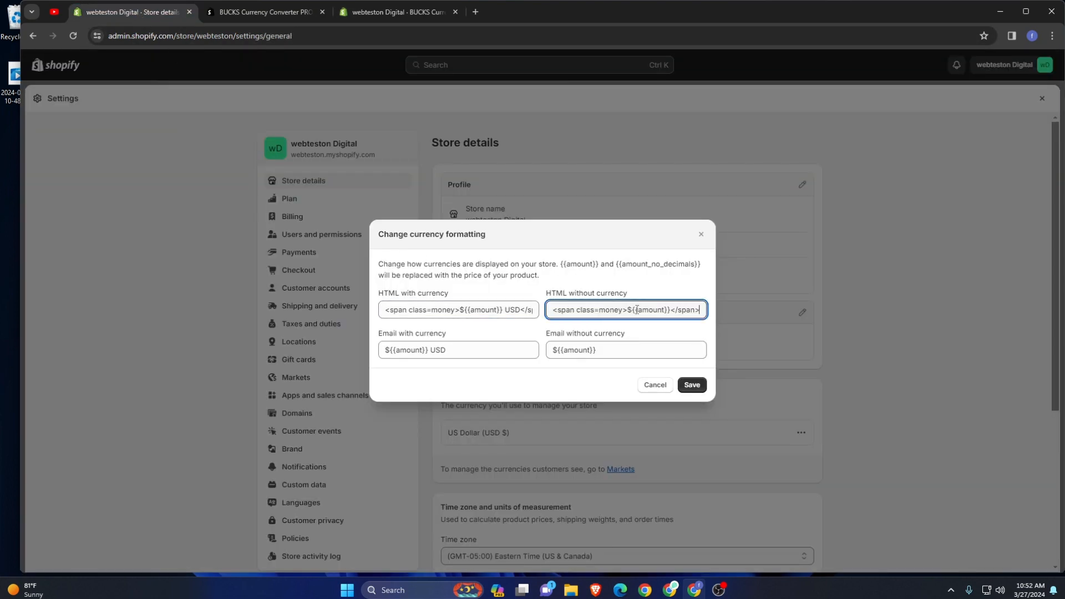
{"action": "left_click", "coordinate": [690, 387]}
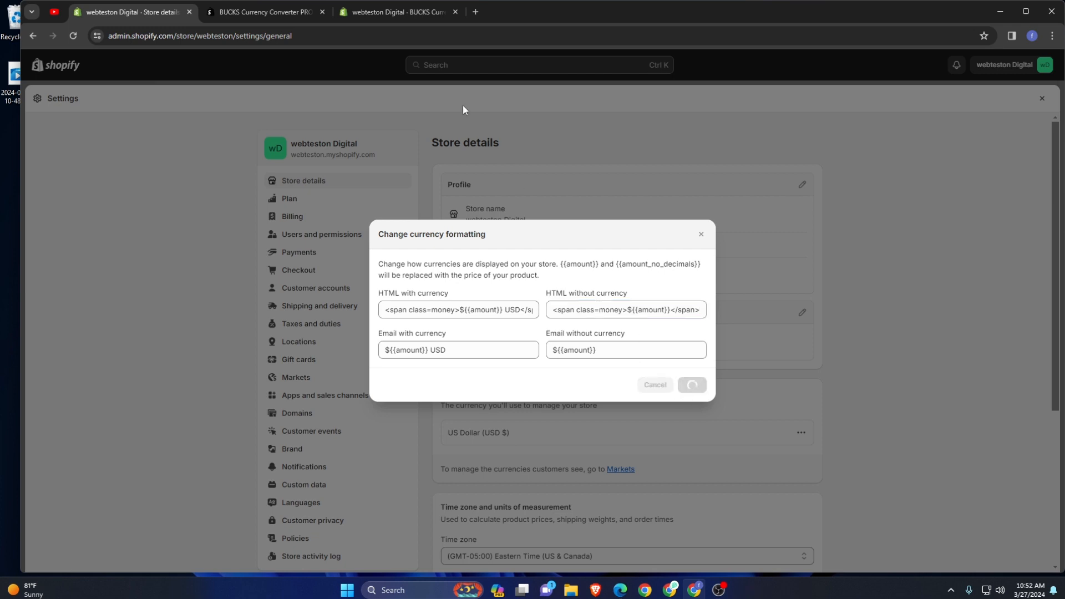
Mark the money format setup as done in the BUCKS onboarding.
{"action": "left_click", "coordinate": [390, 16]}
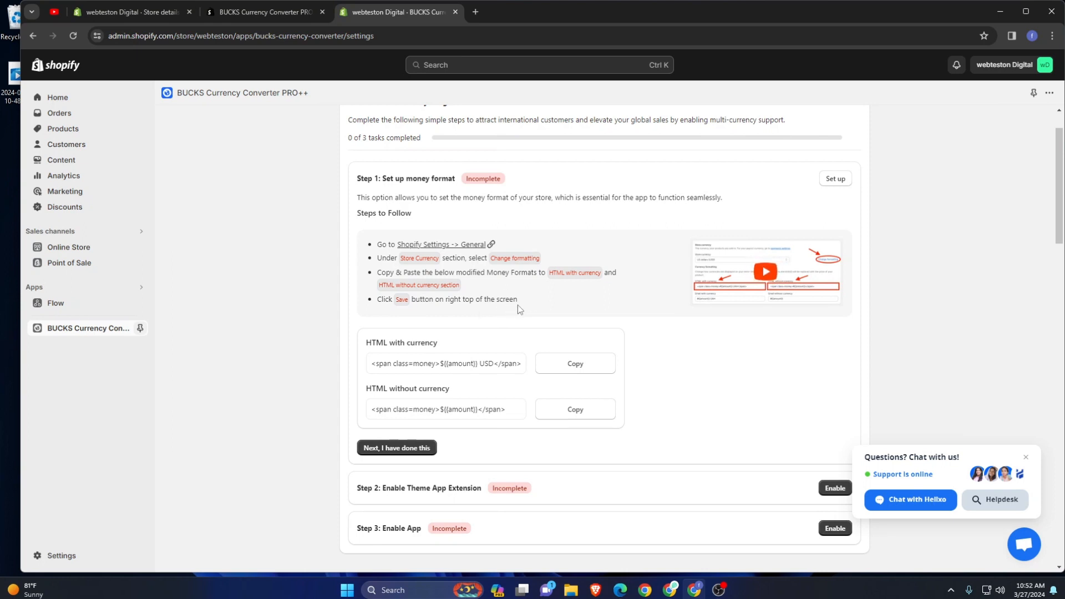
{"action": "scroll", "coordinate": [396, 355], "scroll_direction": "down", "scroll_amount": 2}
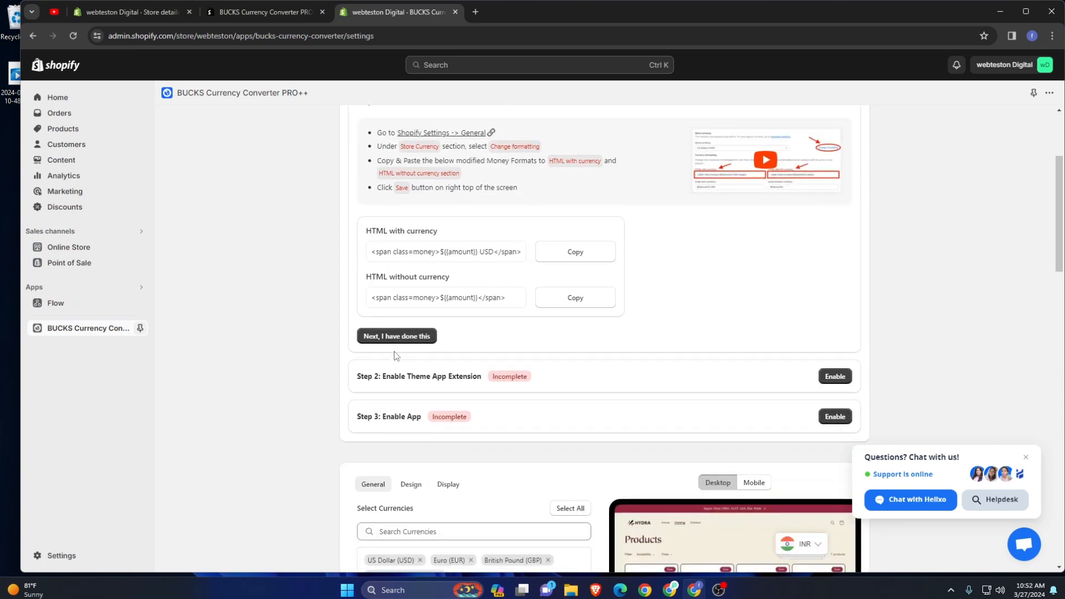
{"action": "left_click", "coordinate": [383, 336]}
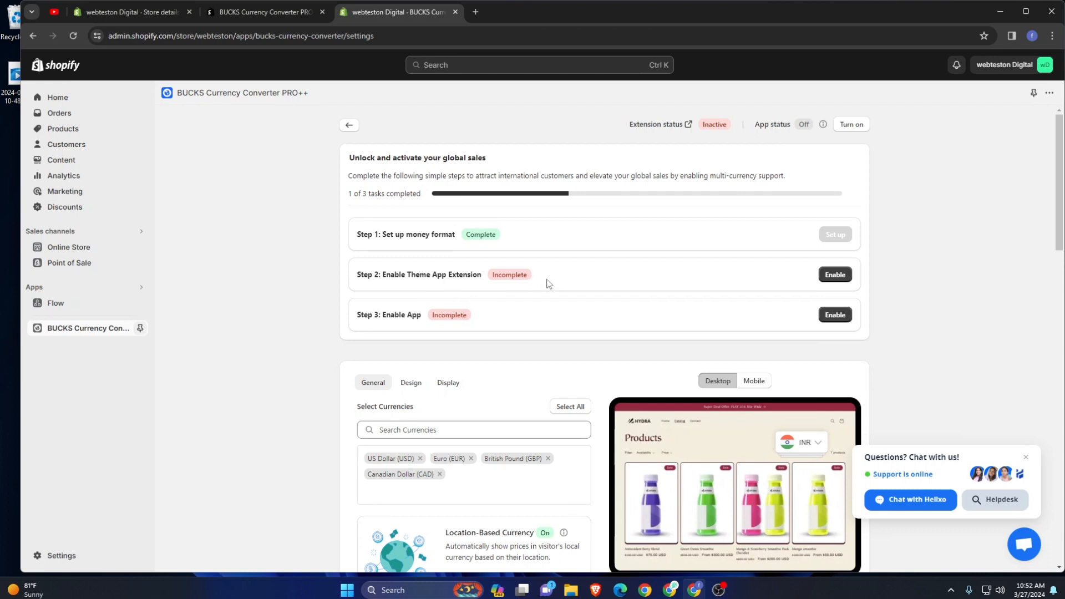
Enable and save the Bucks app embed in the Dawn theme, and mark the theme app extension step as done in BUCKS.
{"action": "left_click", "coordinate": [834, 277]}
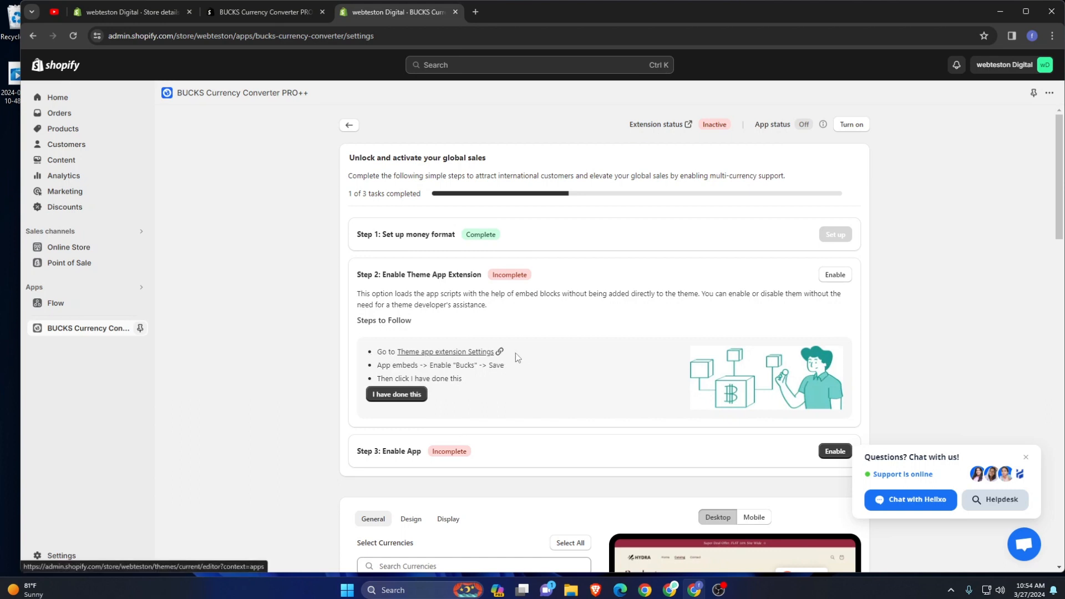
{"action": "left_click", "coordinate": [435, 353]}
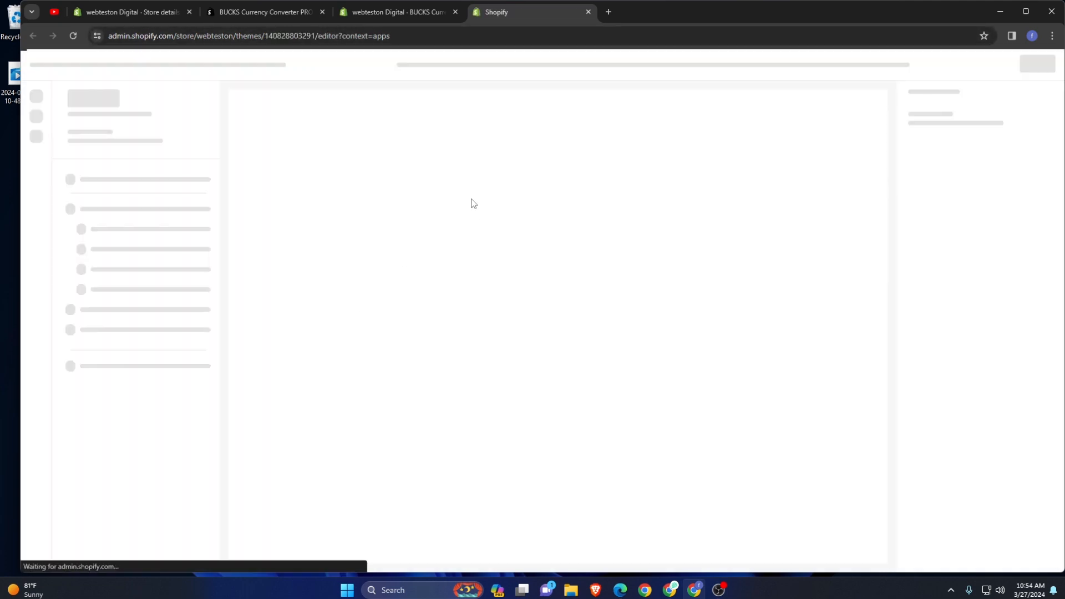
{"action": "left_click", "coordinate": [404, 12]}
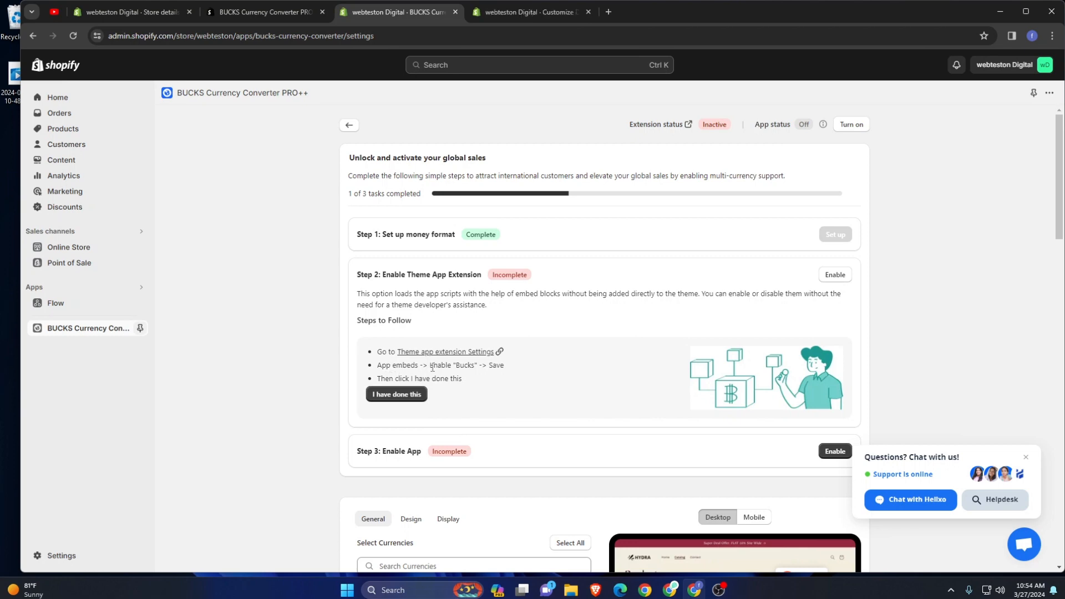
{"action": "left_click", "coordinate": [501, 16]}
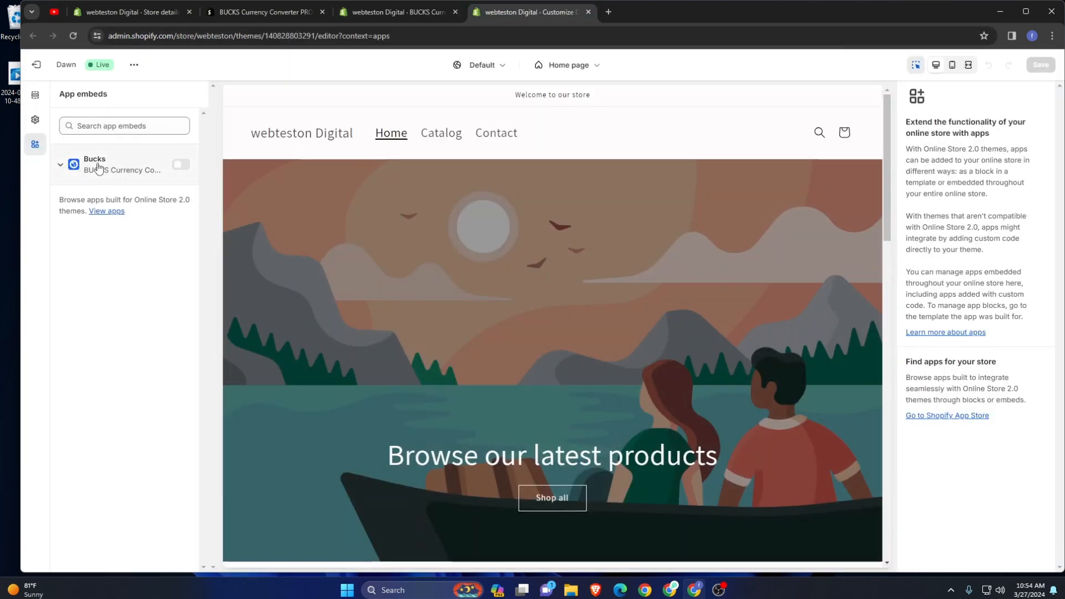
{"action": "left_click", "coordinate": [181, 165]}
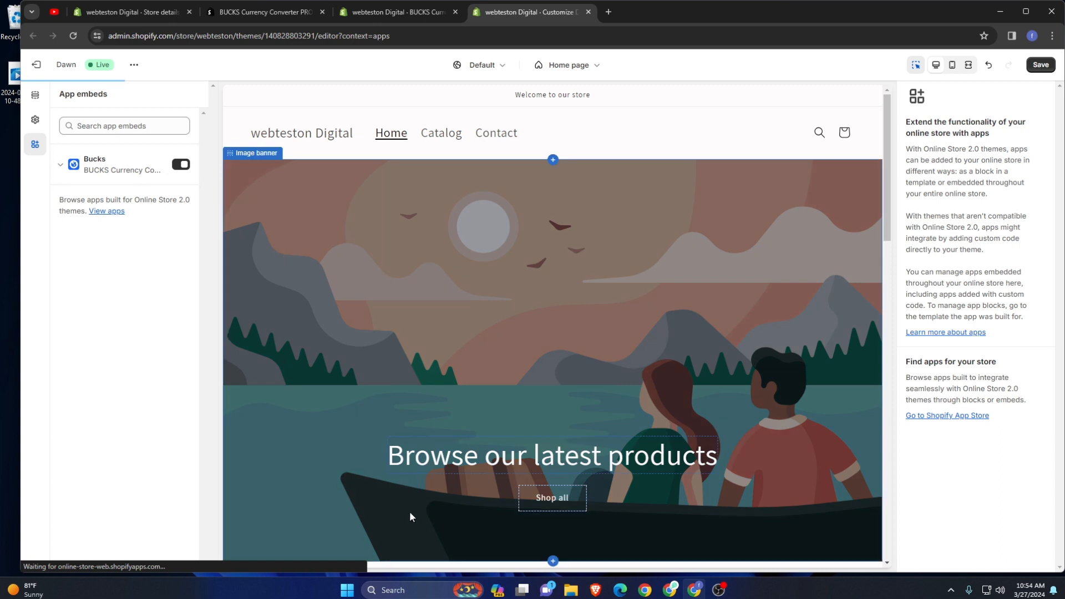
{"action": "left_click", "coordinate": [1040, 66]}
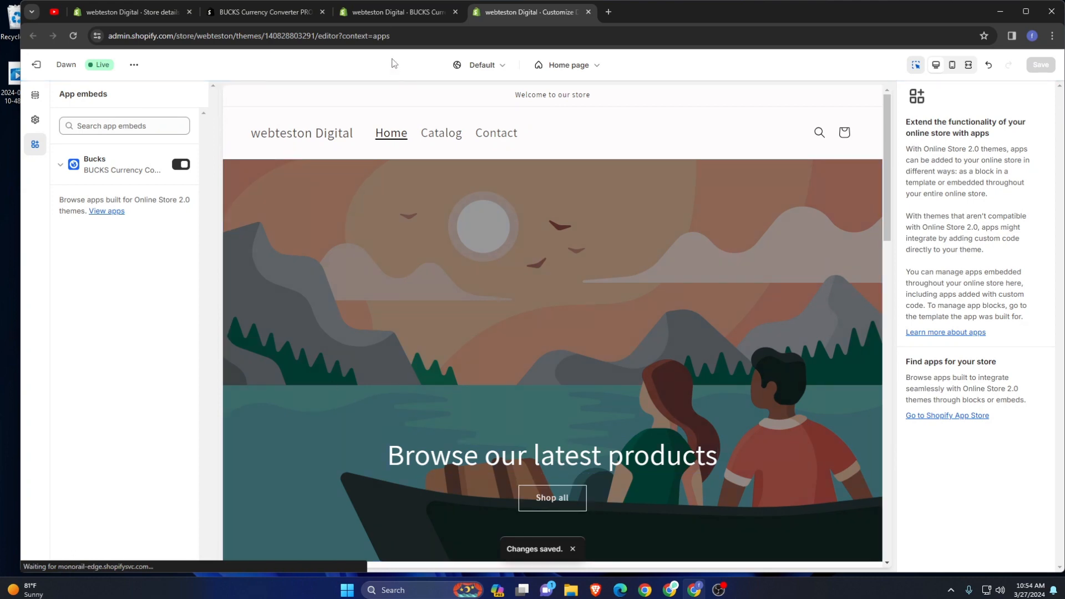
{"action": "left_click", "coordinate": [375, 11]}
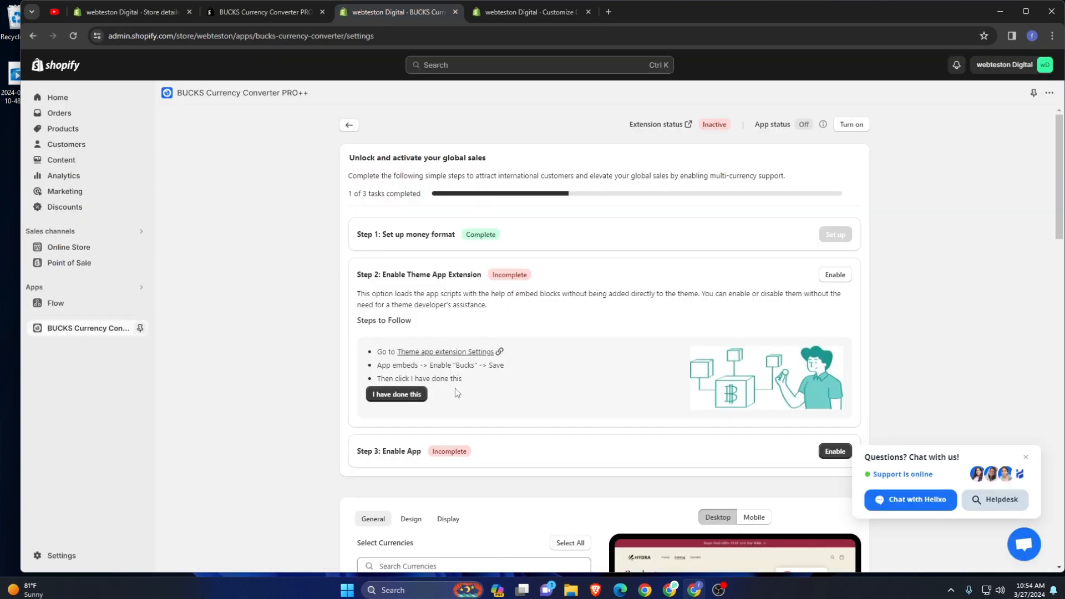
{"action": "left_click", "coordinate": [393, 395]}
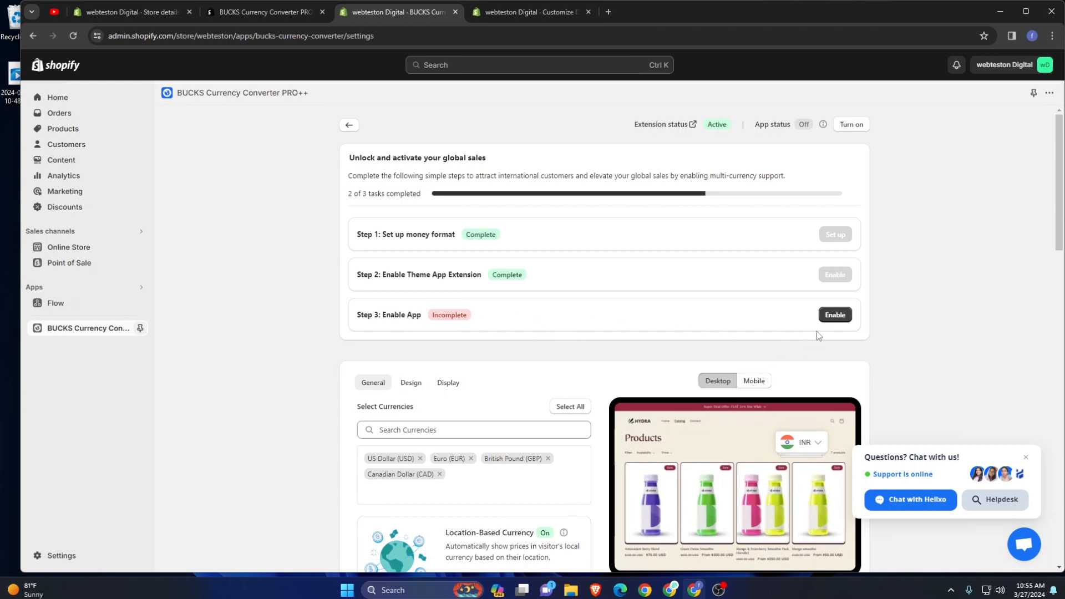
Enable the BUCKS app to finish onboarding step 3, and add all available currencies to the selected currencies and save.
{"action": "left_click", "coordinate": [835, 315]}
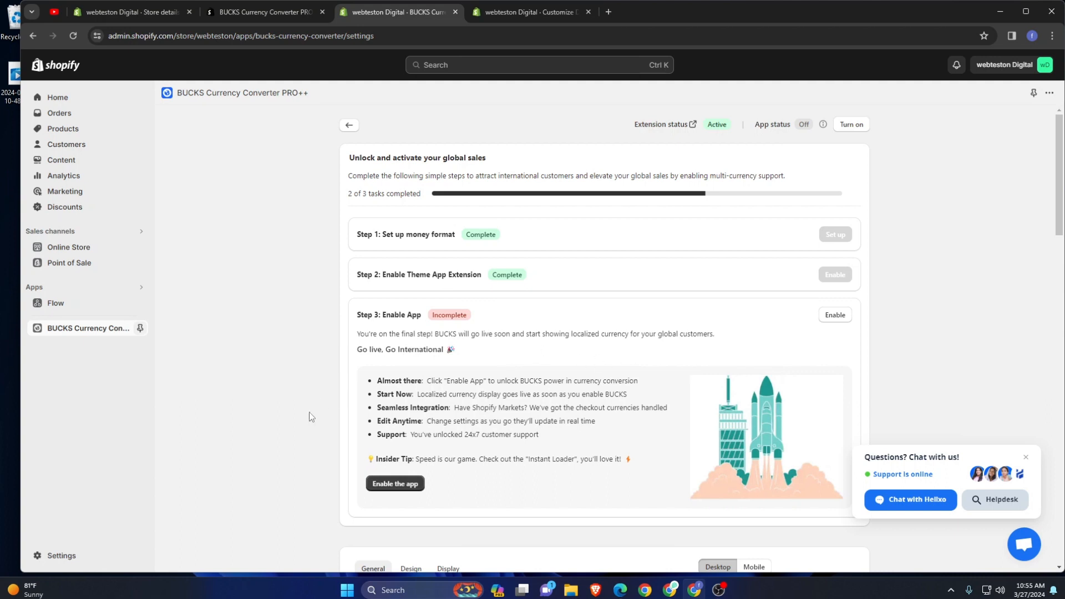
{"action": "left_click", "coordinate": [381, 484]}
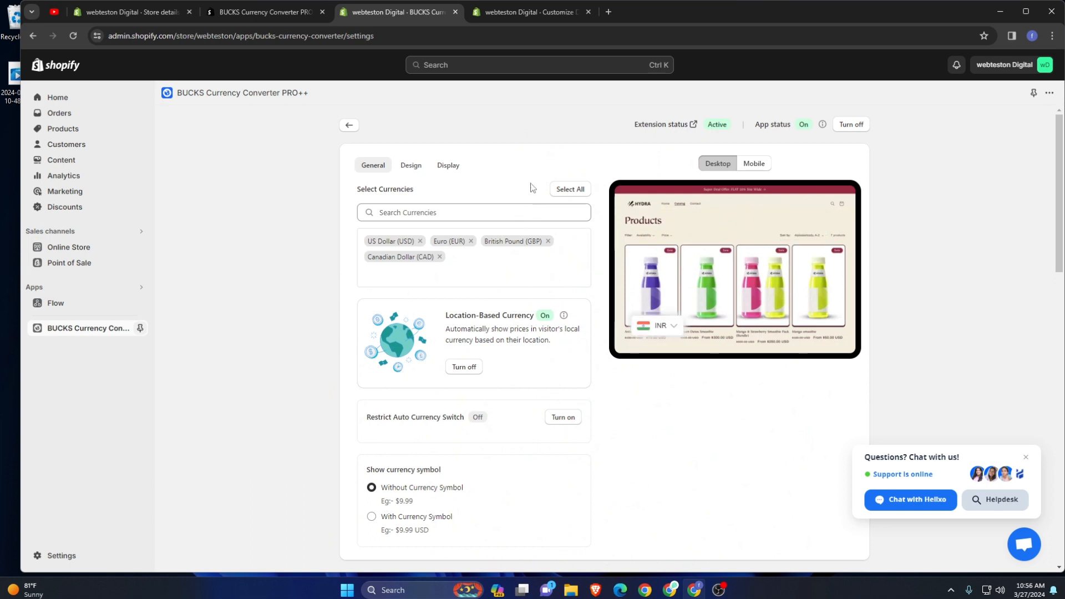
{"action": "left_click", "coordinate": [566, 191]}
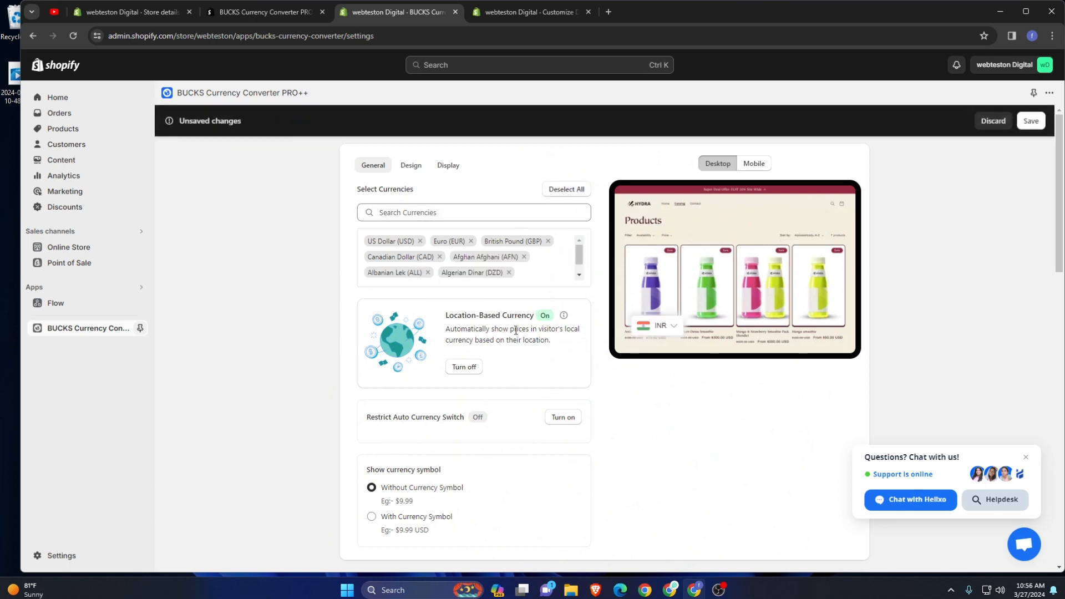
{"action": "left_click", "coordinate": [1030, 120]}
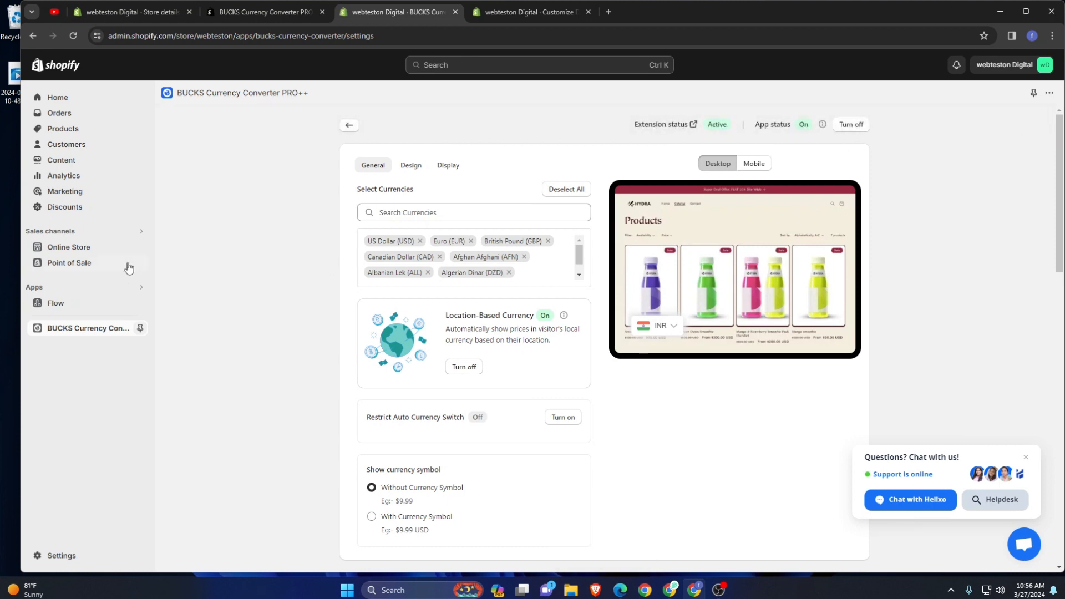
View the live online store and check the prices under Featured products on the home page.
{"action": "left_click", "coordinate": [139, 248]}
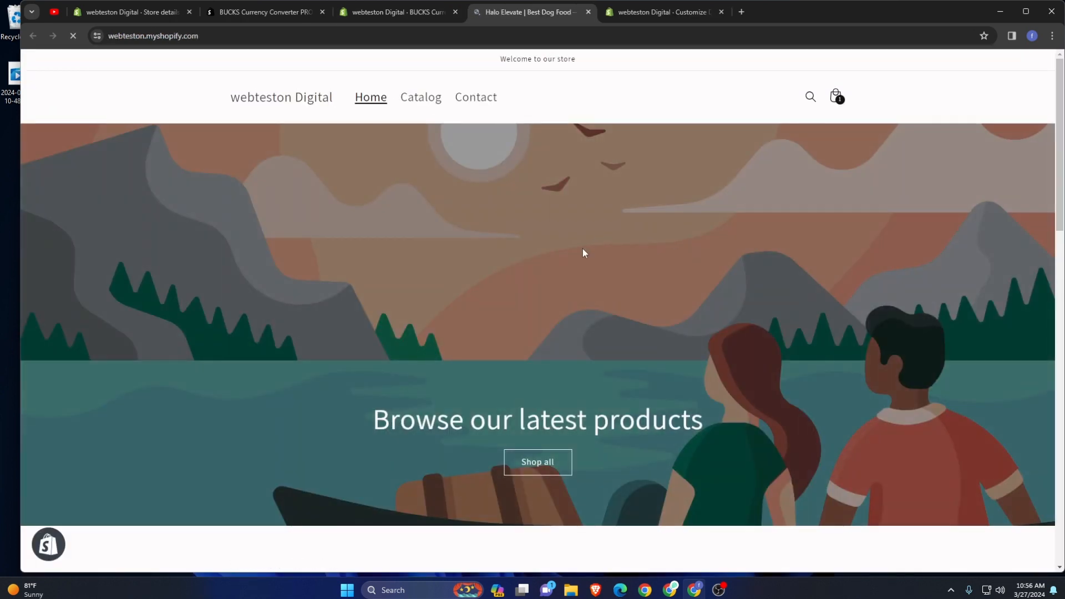
{"action": "scroll", "coordinate": [557, 261], "scroll_direction": "down", "scroll_amount": 5}
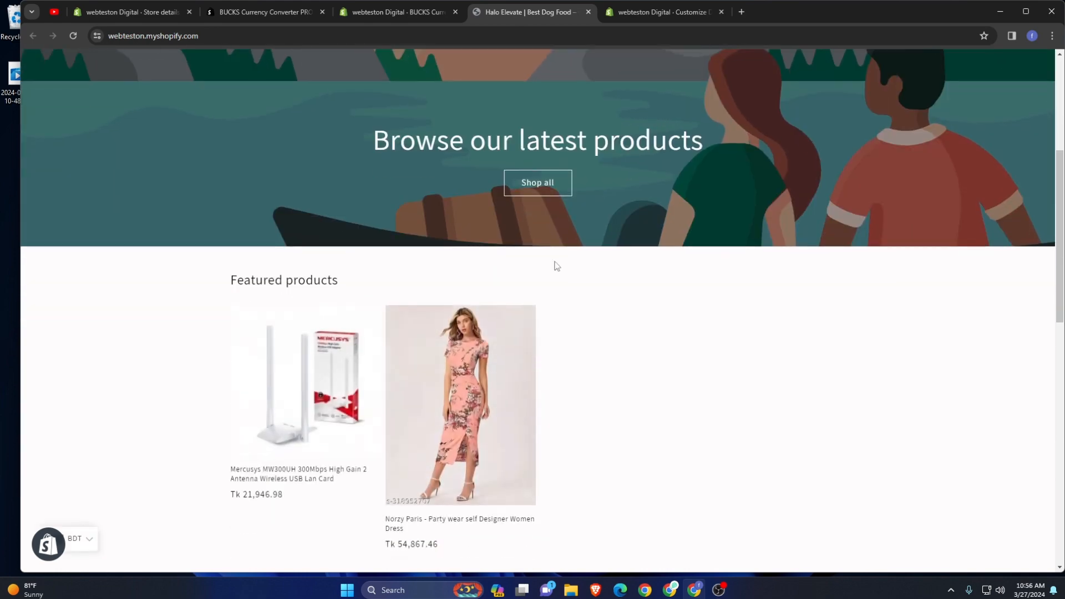
{"action": "scroll", "coordinate": [554, 264], "scroll_direction": "down", "scroll_amount": 2}
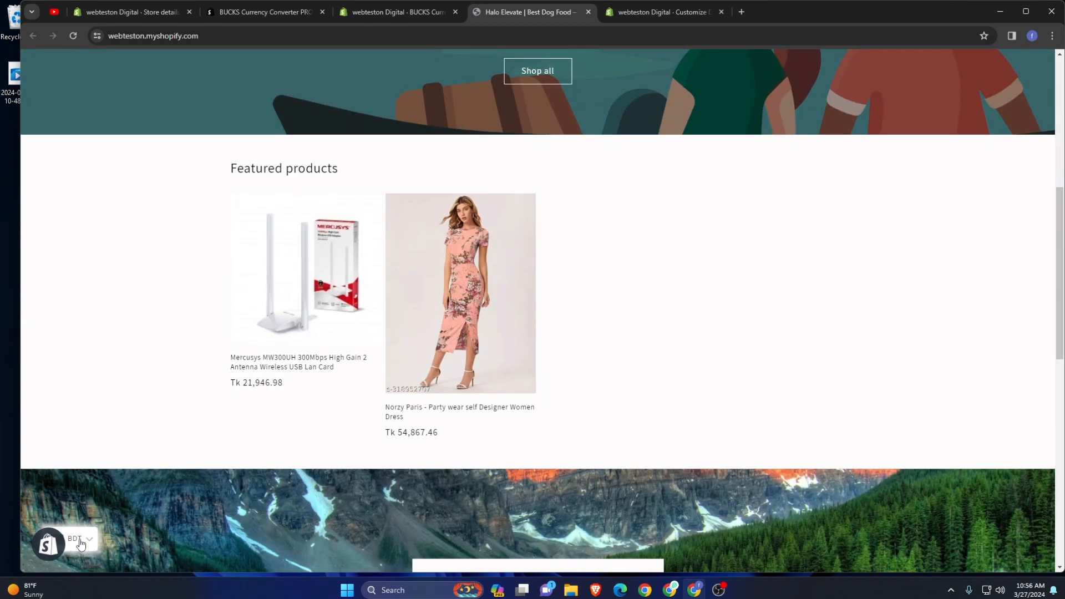
Look through the storefront's currency switcher list and change the displayed currency to US Dollar (USD).
{"action": "left_click", "coordinate": [81, 543]}
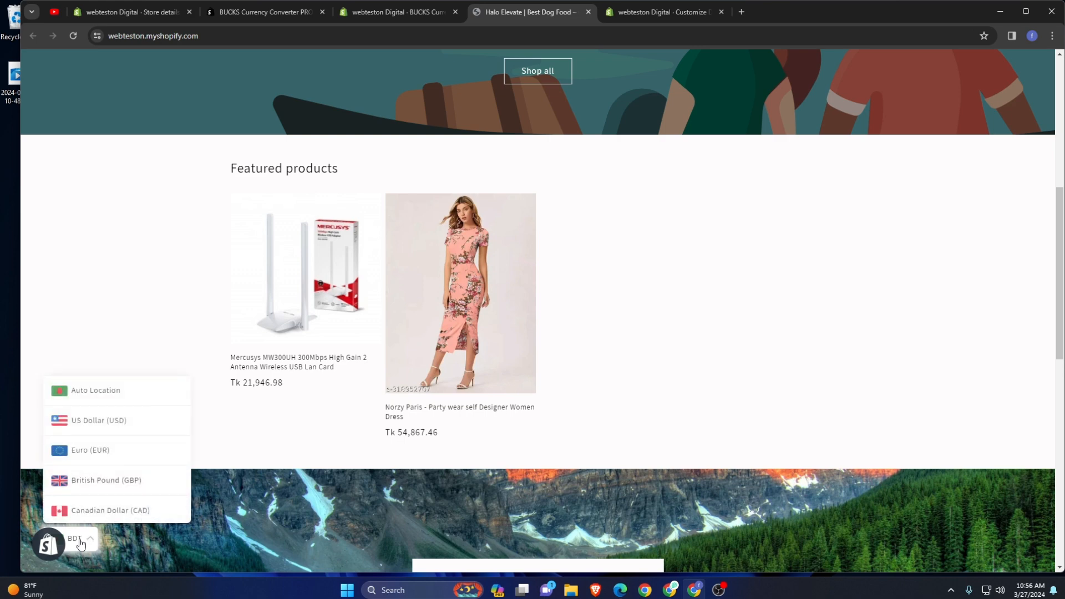
{"action": "scroll", "coordinate": [96, 442], "scroll_direction": "down", "scroll_amount": 10}
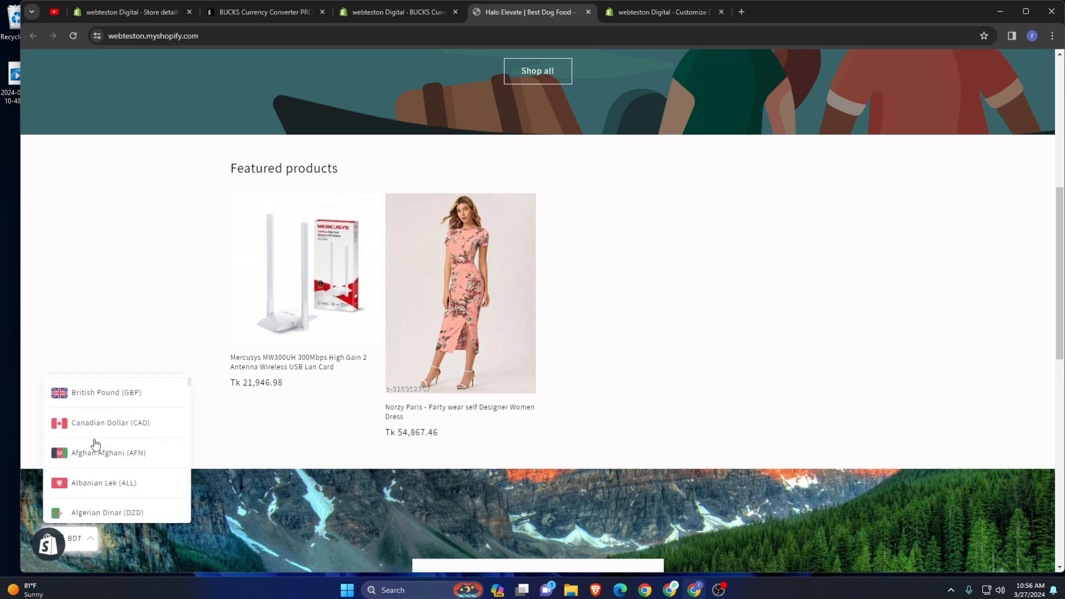
{"action": "scroll", "coordinate": [97, 443], "scroll_direction": "down", "scroll_amount": 20}
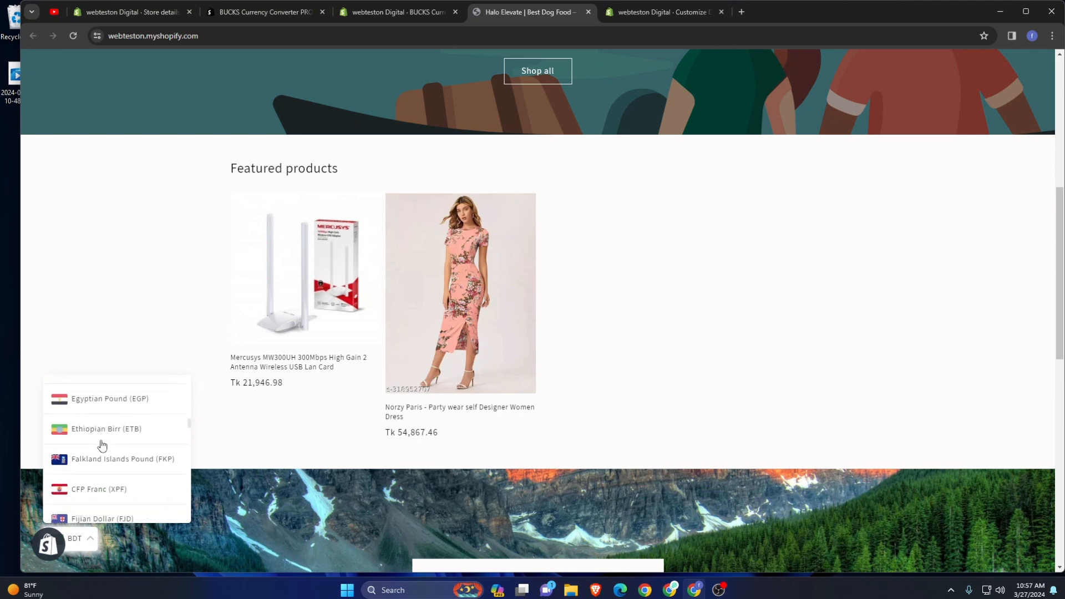
{"action": "scroll", "coordinate": [107, 444], "scroll_direction": "down", "scroll_amount": 20}
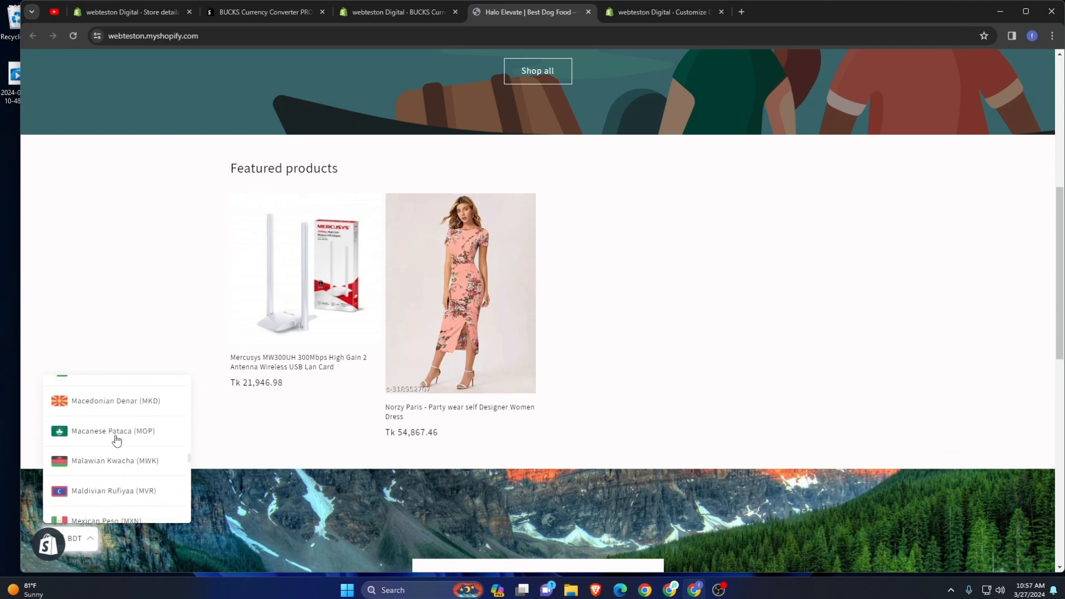
{"action": "scroll", "coordinate": [116, 455], "scroll_direction": "down", "scroll_amount": 2}
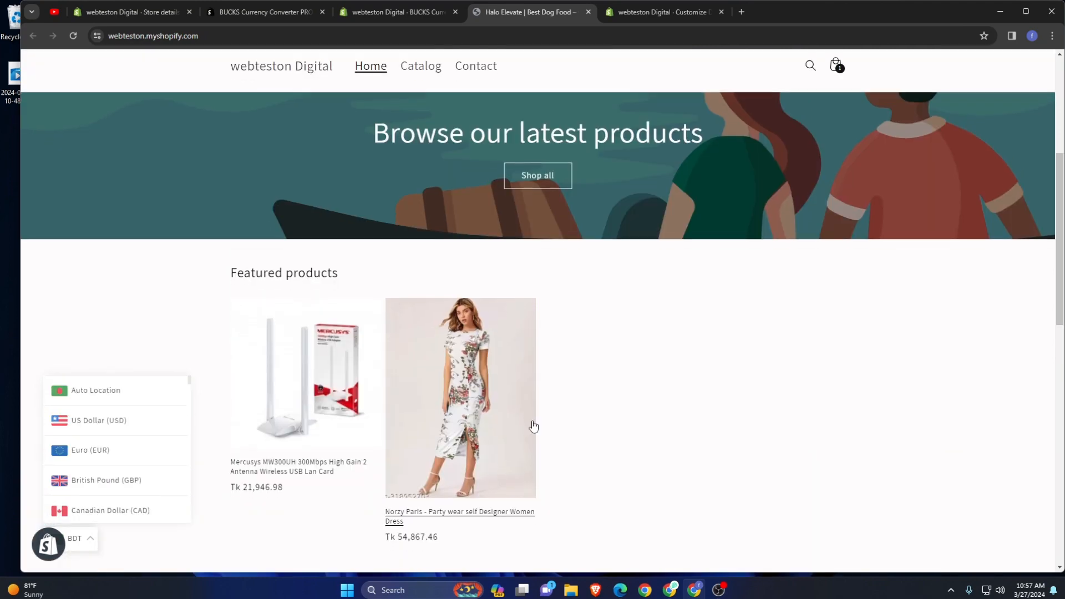
{"action": "scroll", "coordinate": [532, 427], "scroll_direction": "down", "scroll_amount": 1}
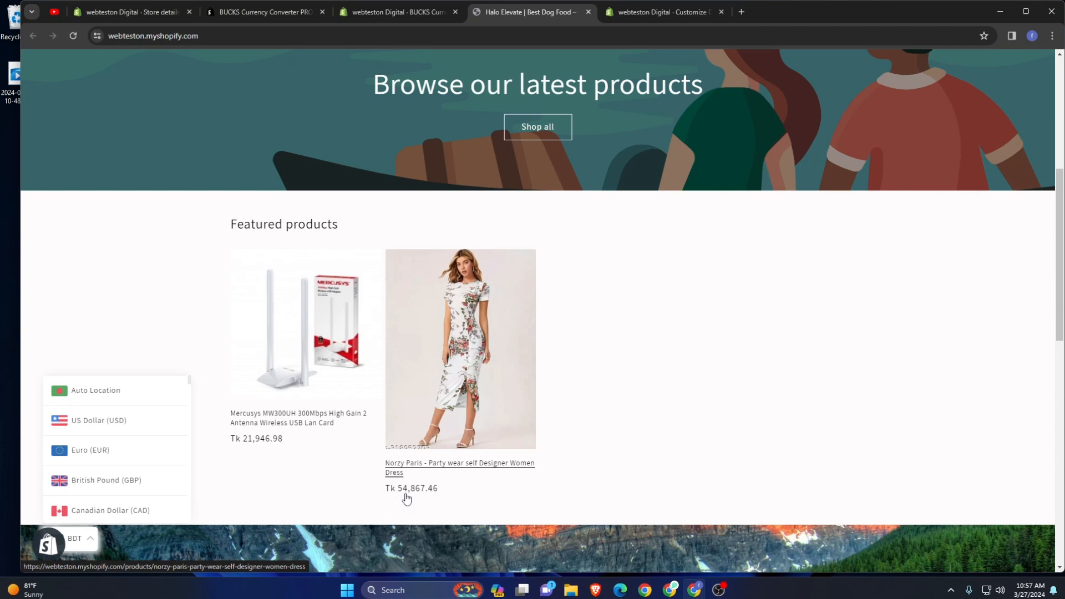
{"action": "left_click", "coordinate": [104, 428]}
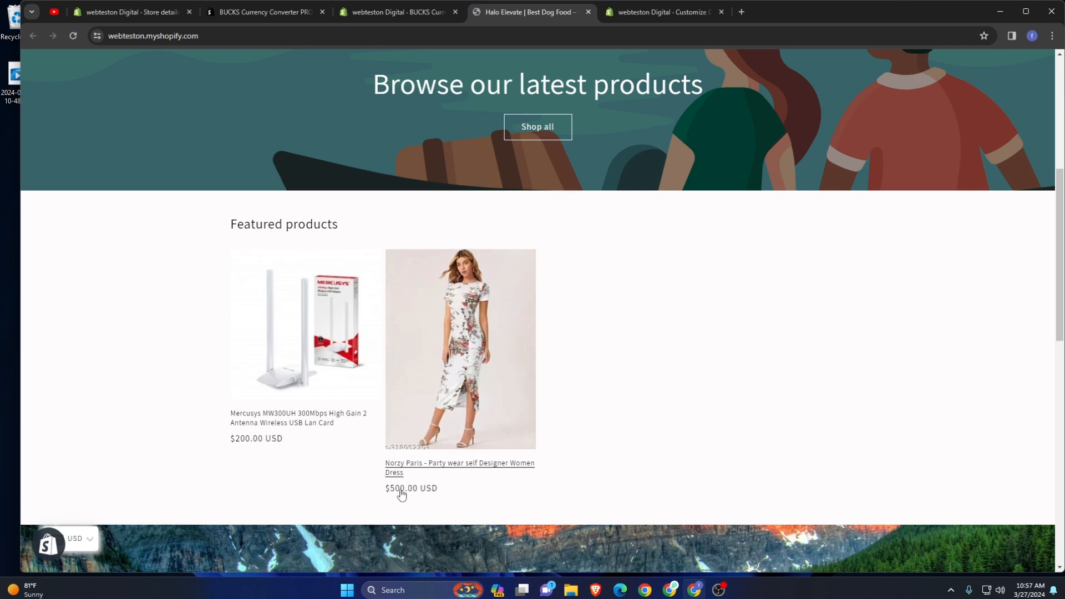